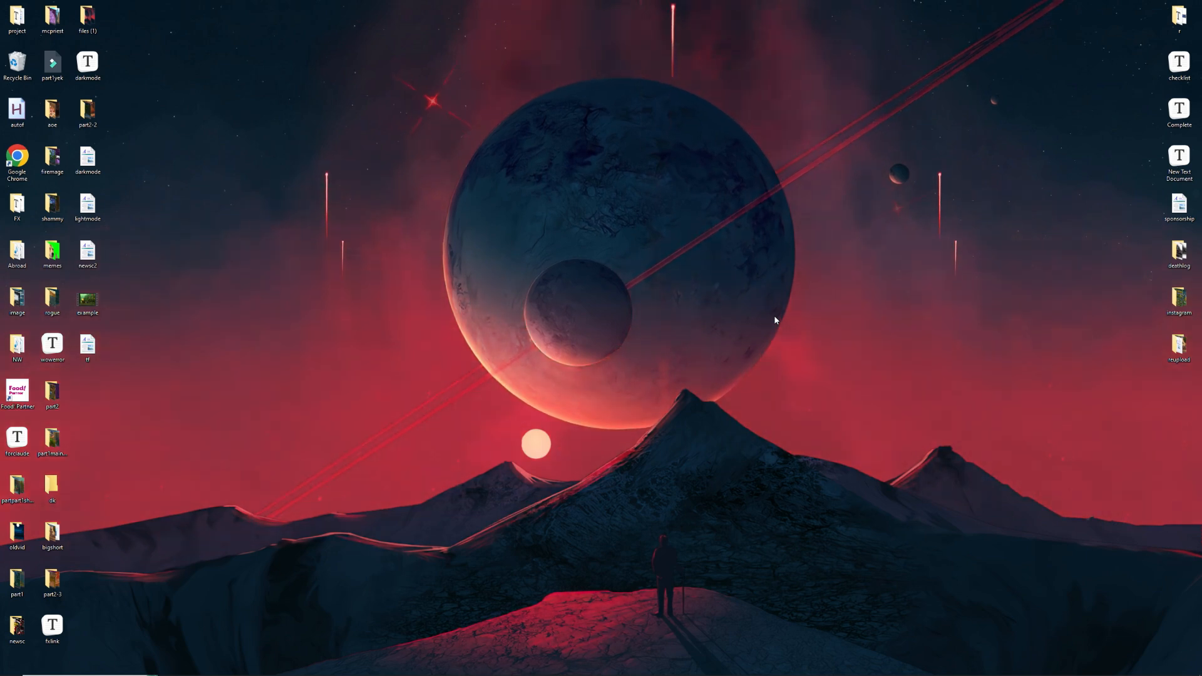
right_click(538, 296)
click(564, 325)
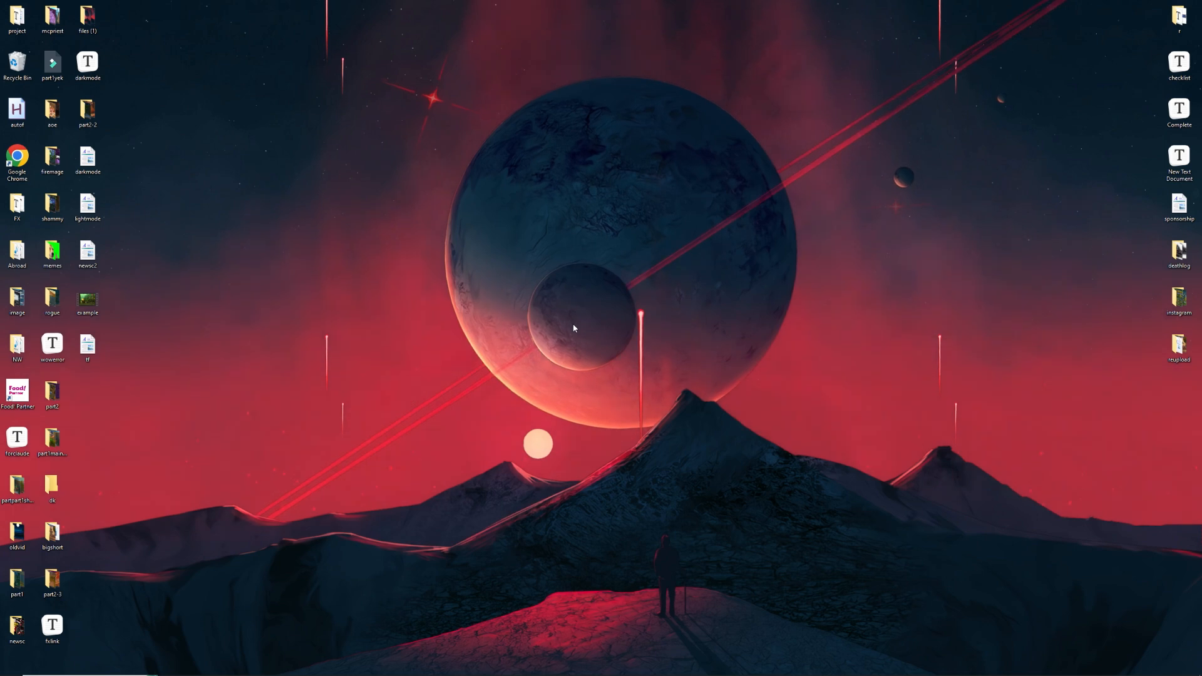
Step: Find and open Control Panel, and bring up its list of installed programs to uninstall
key(super)
text(c)
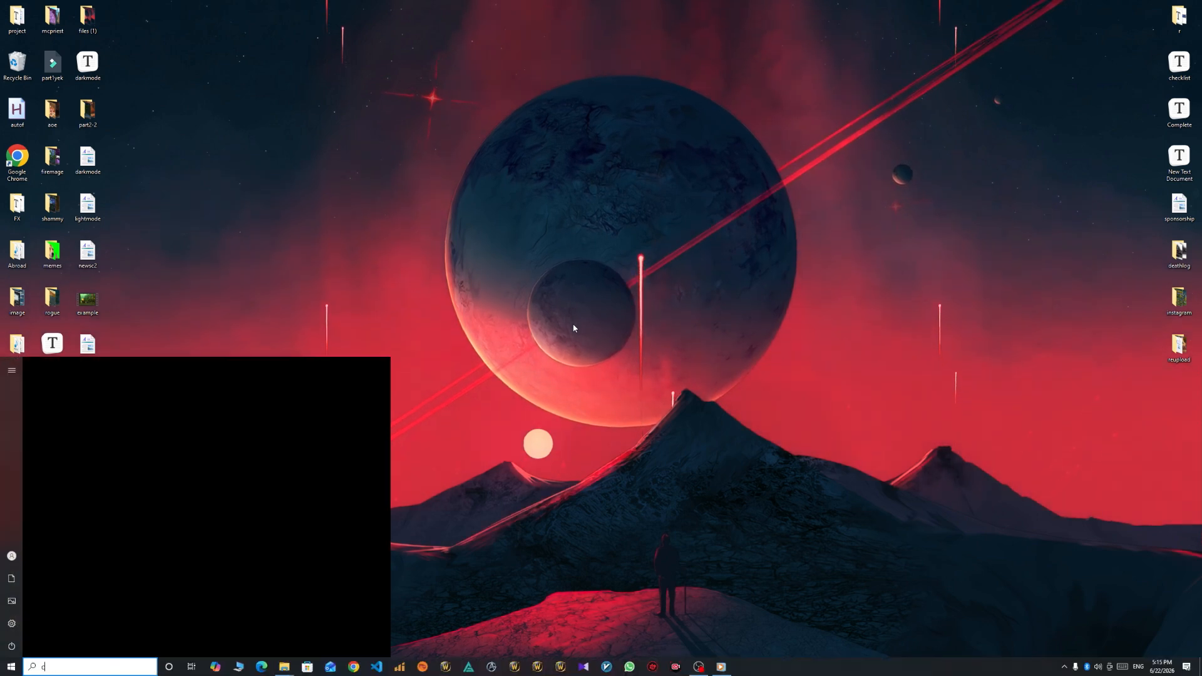
text(ontrol)
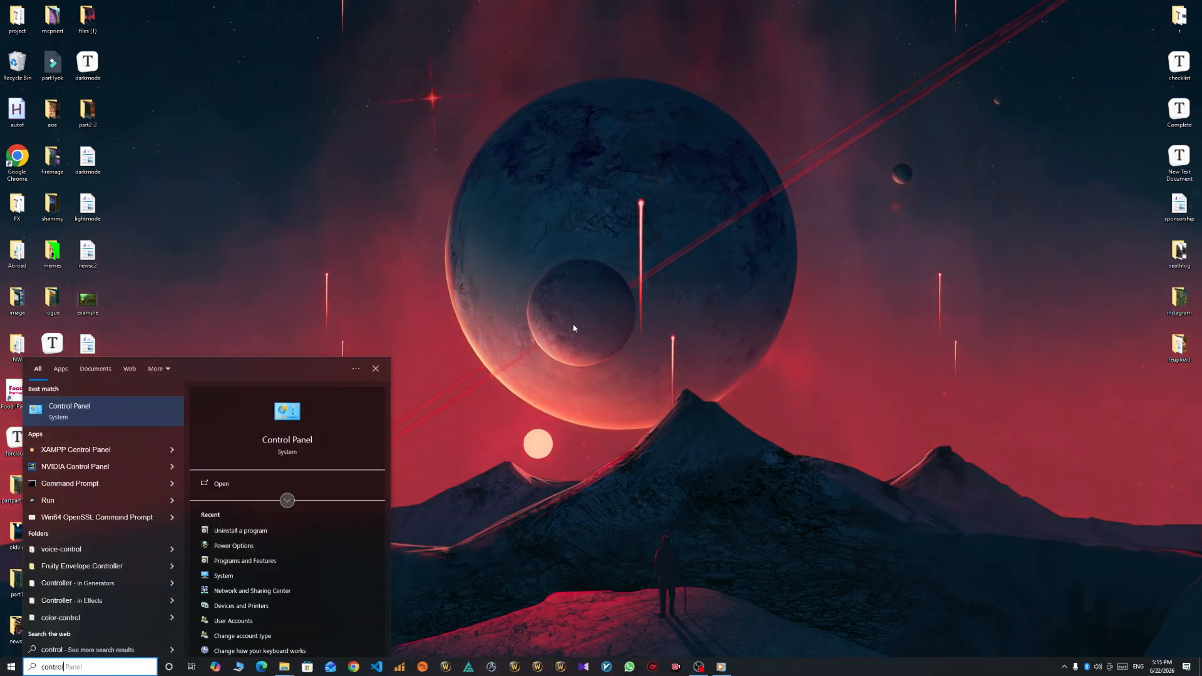
click(118, 410)
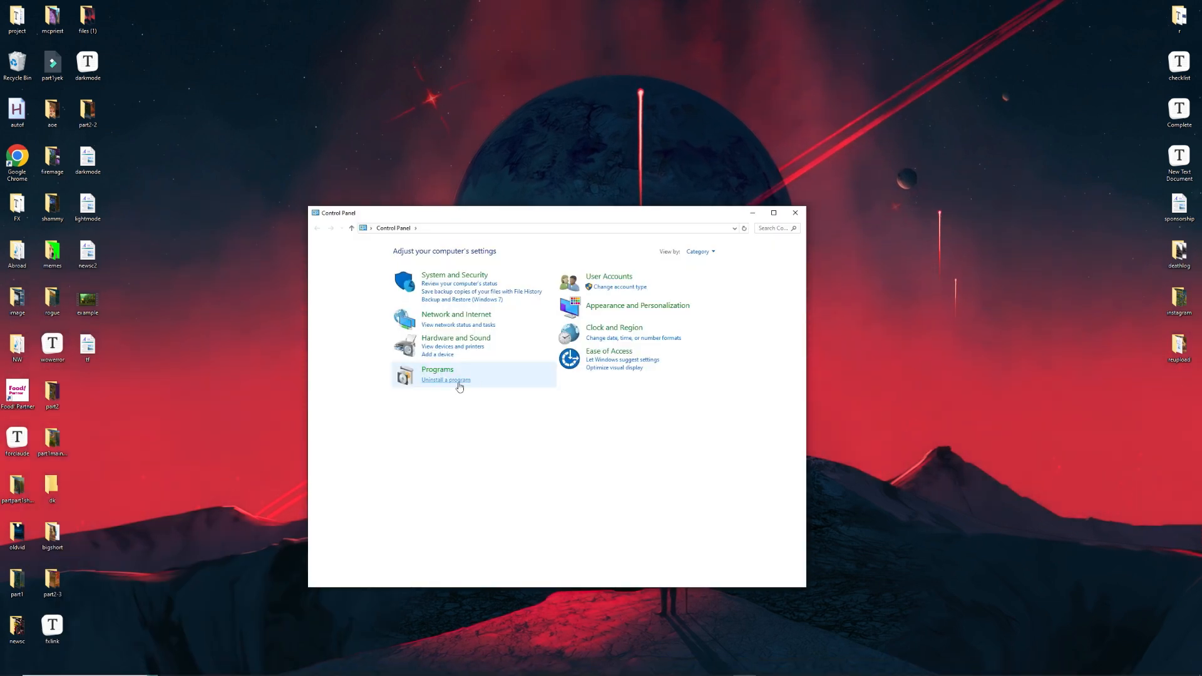
click(455, 380)
Step: Jump to the Microsoft entries among the installed programs and examine the Visual C++ Redistributable versions from 2005 to 2013
click(467, 362)
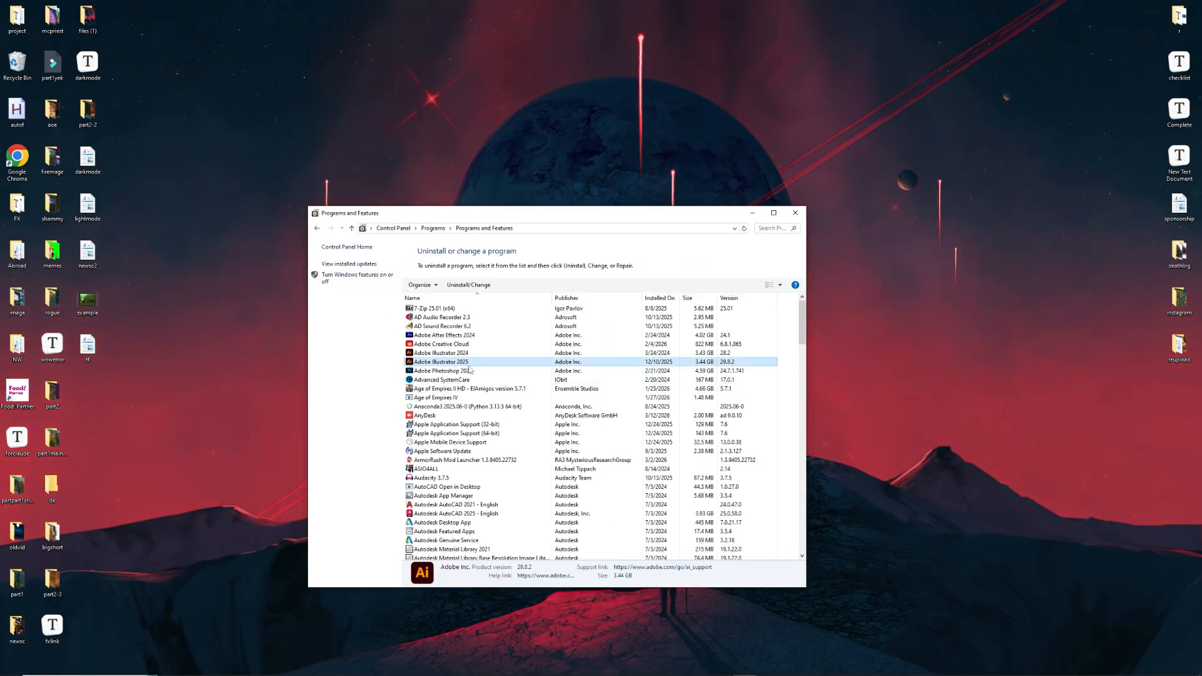
text(microsoft)
click(482, 380)
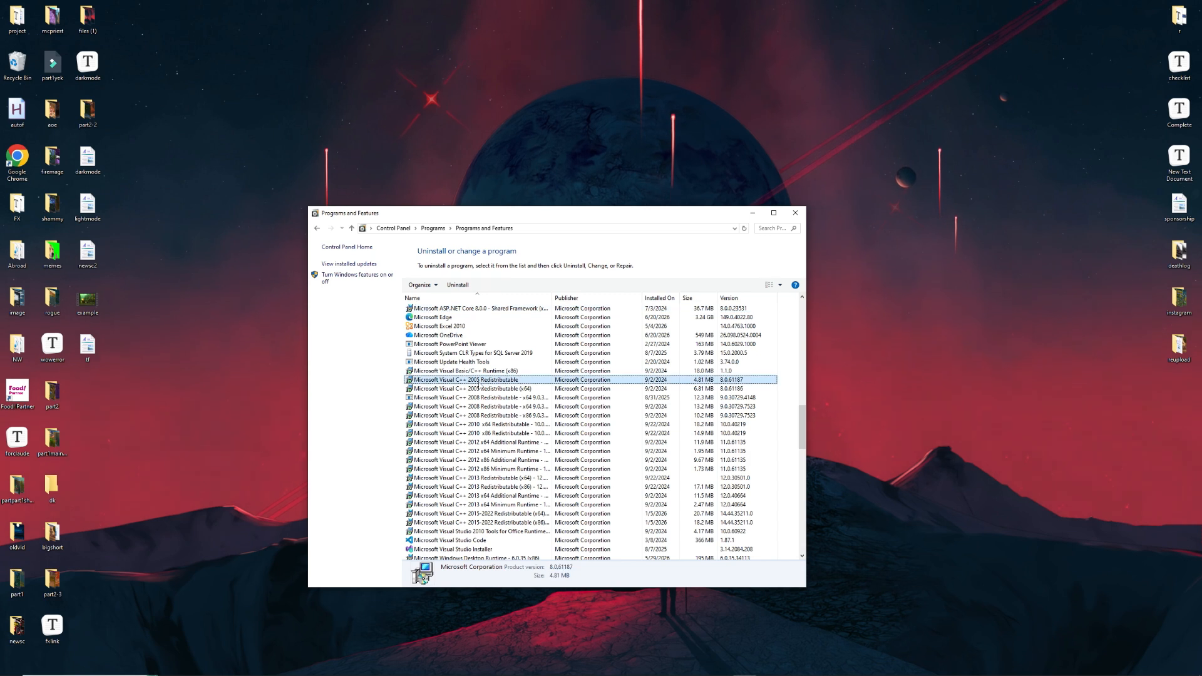
right_click(536, 123)
key(Escape)
click(470, 486)
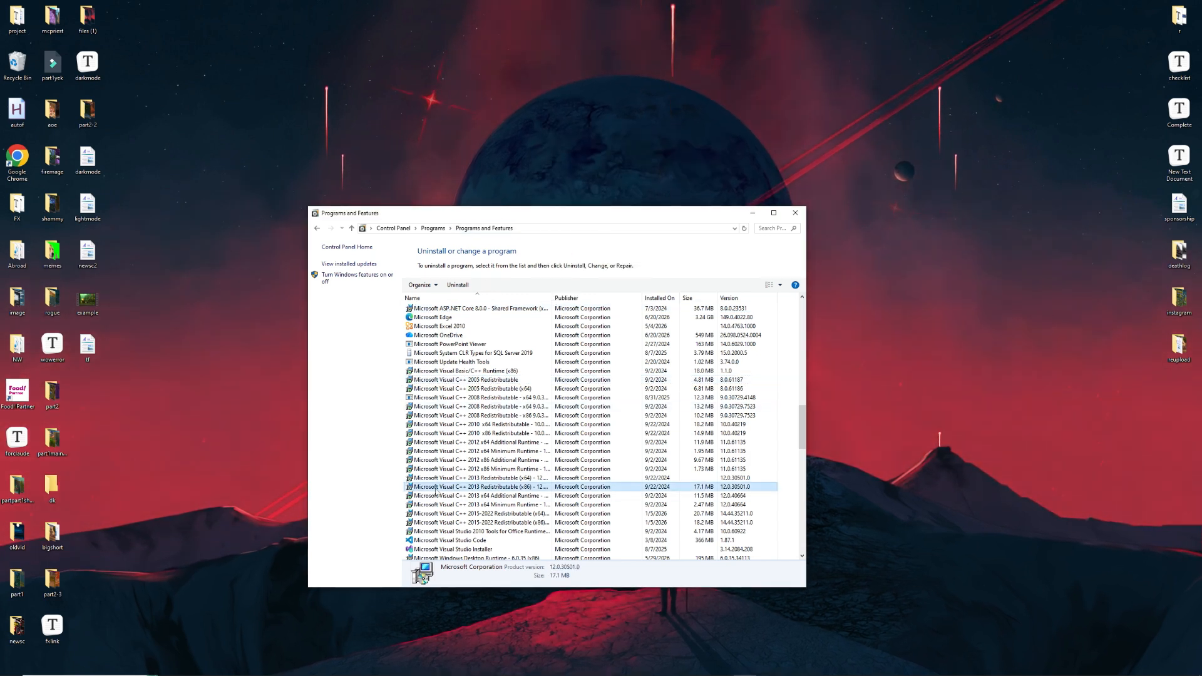
click(470, 451)
click(470, 380)
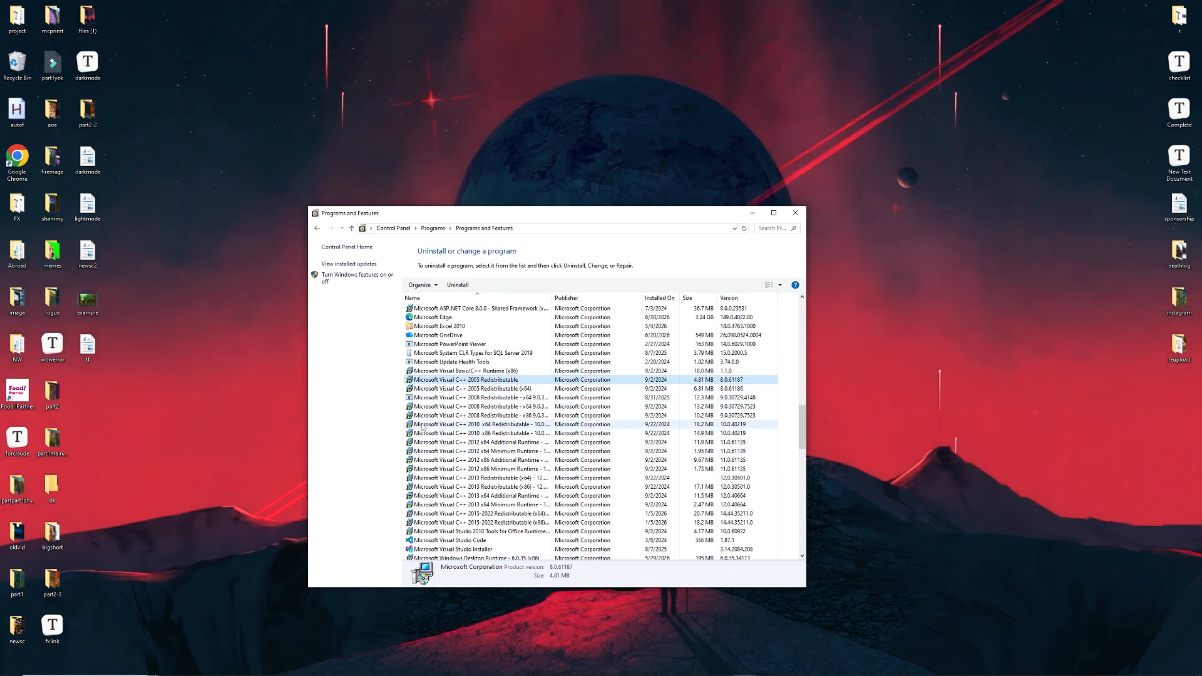
click(506, 389)
click(508, 442)
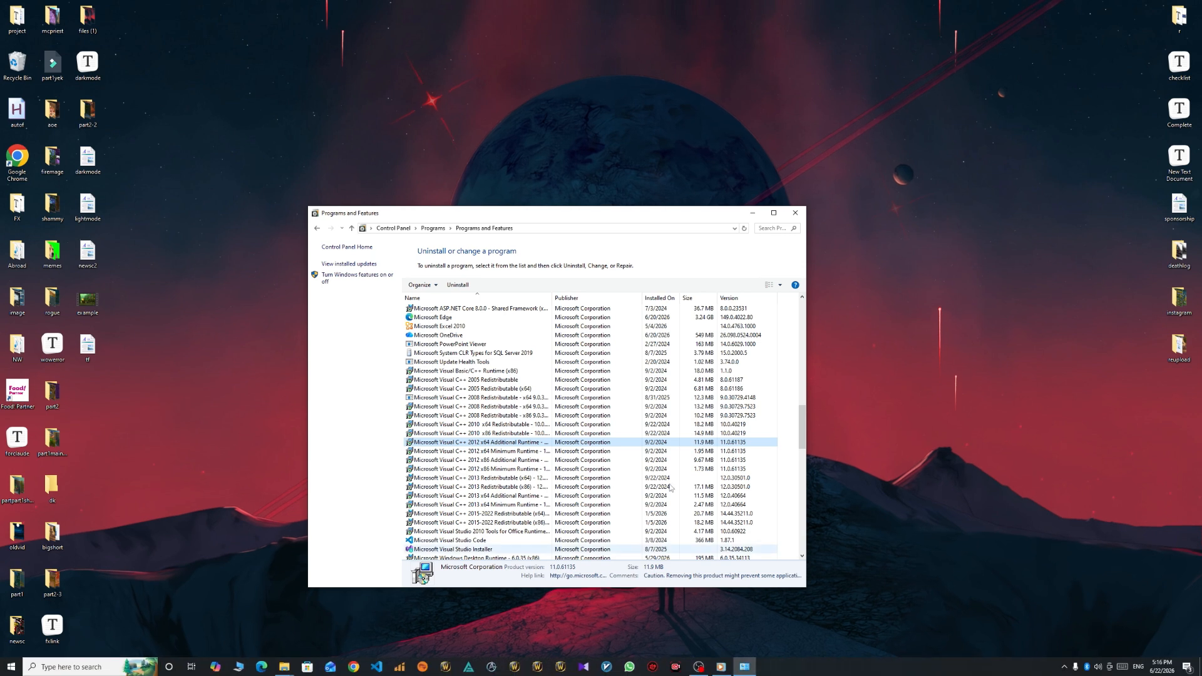
right_click(500, 72)
click(508, 99)
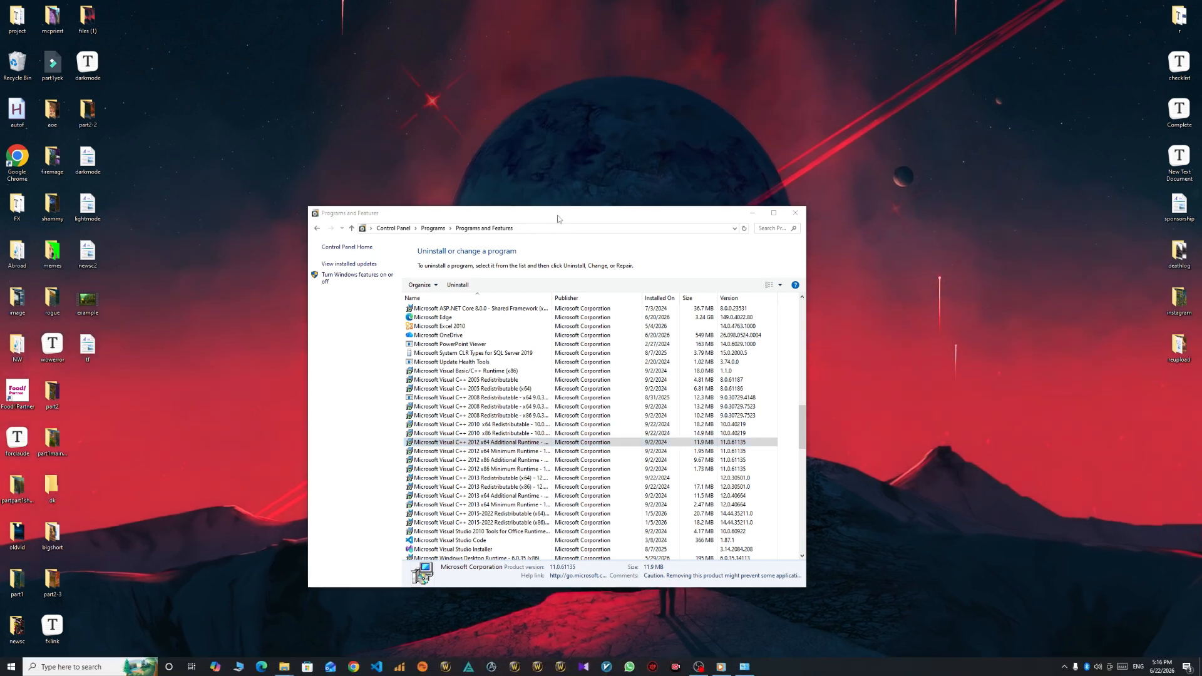
drag(542, 216, 539, 191)
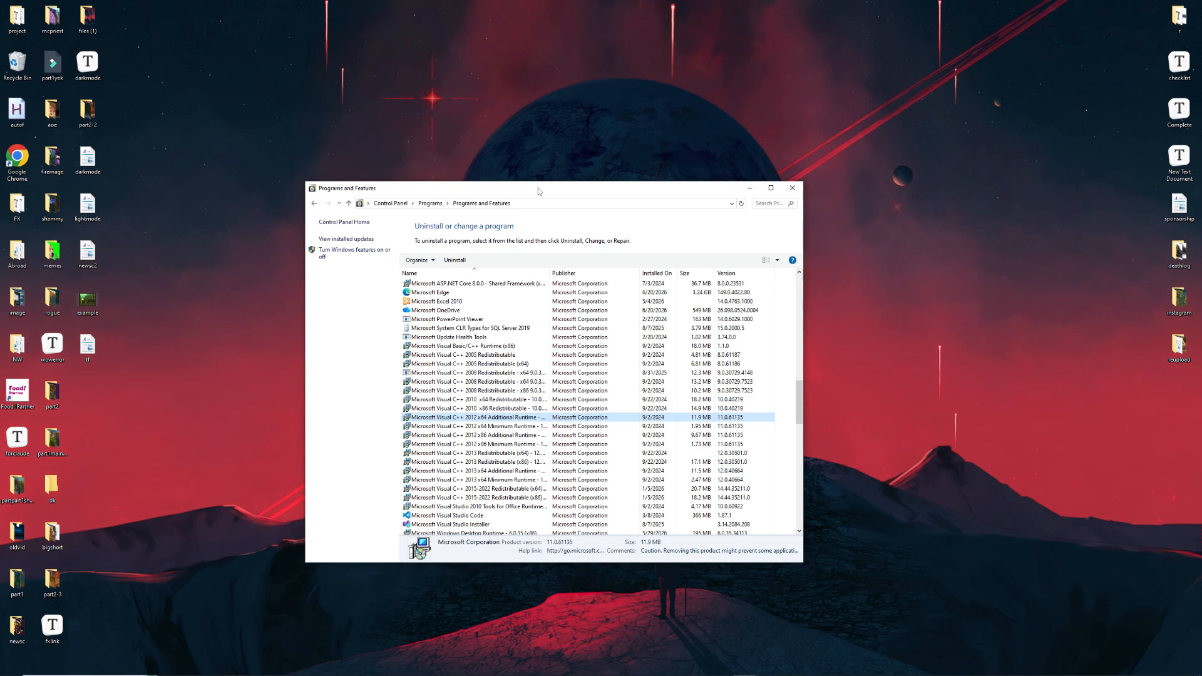
right_click(540, 166)
click(545, 189)
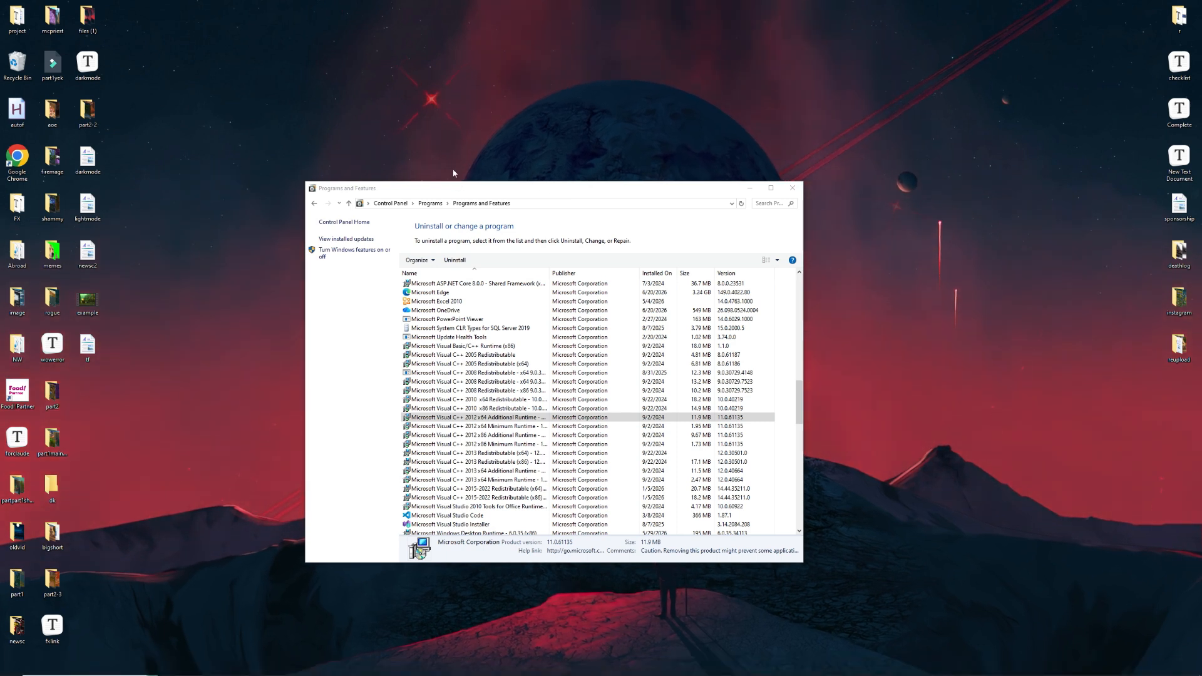
Step: Search Windows for Command Prompt and open it
key(super)
text(com)
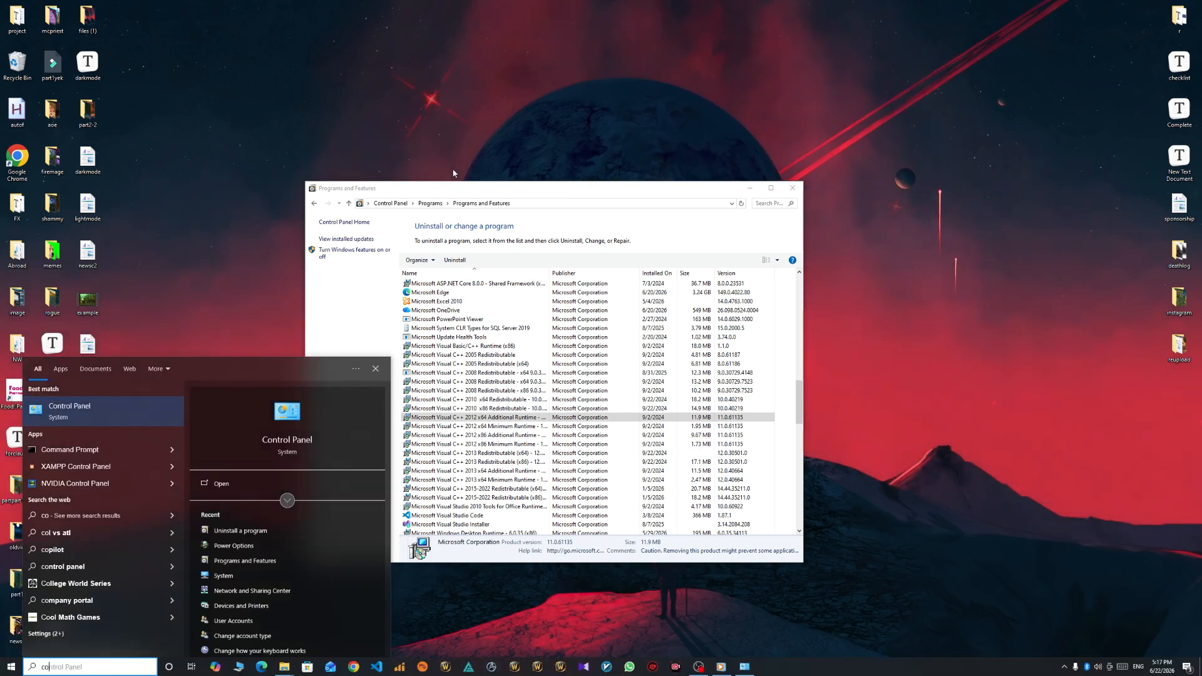
key(Return)
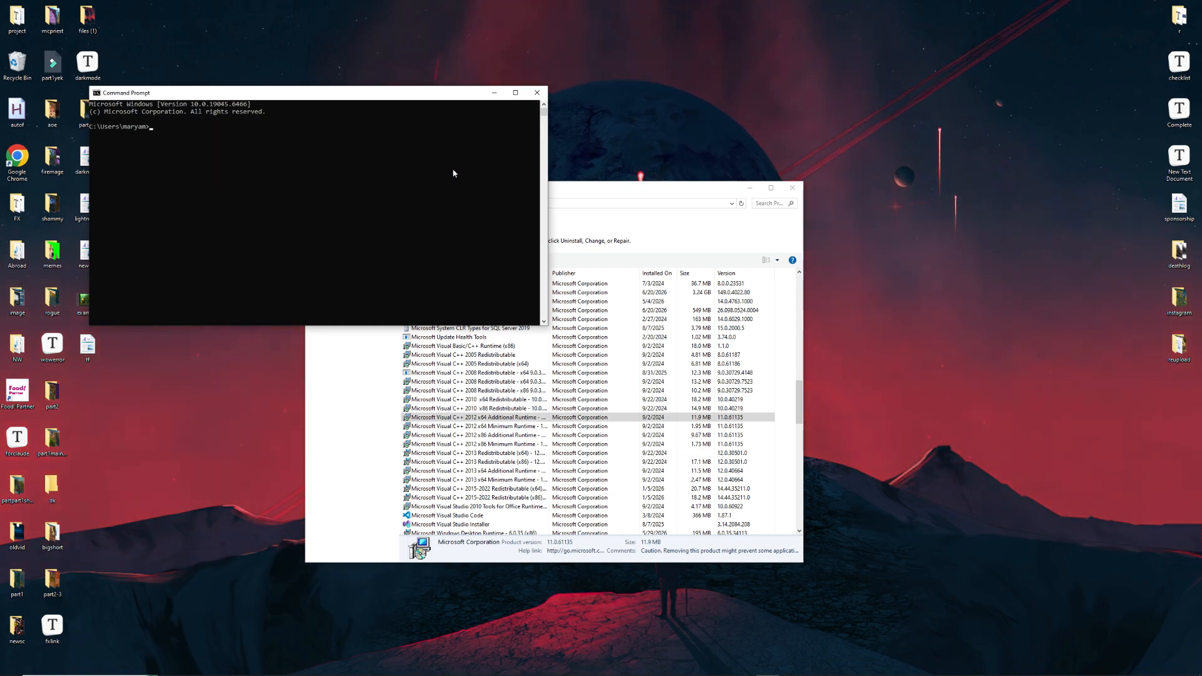
Step: Search for Command Prompt again and show its option to run as administrator
key(super)
text(control Panel)
right_click(99, 451)
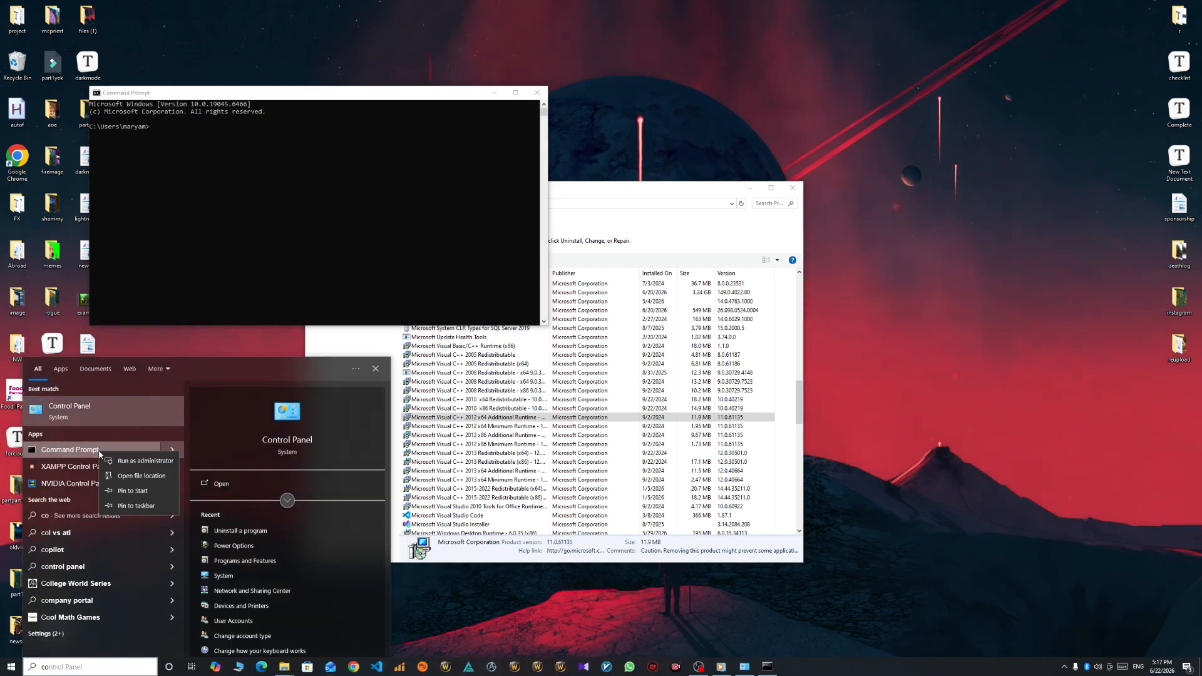
Step: Return to the open Command Prompt window and enter the command sfc /scannow without running it
click(224, 177)
text(sfc /scannow)
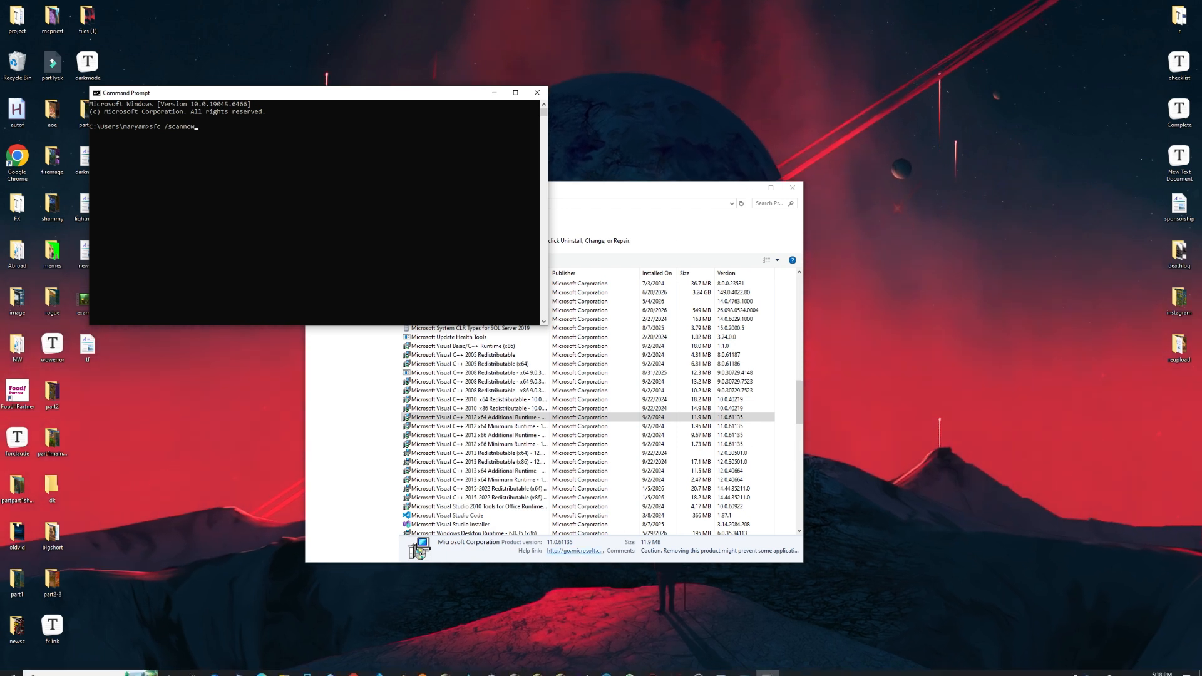
right_click(529, 22)
click(548, 47)
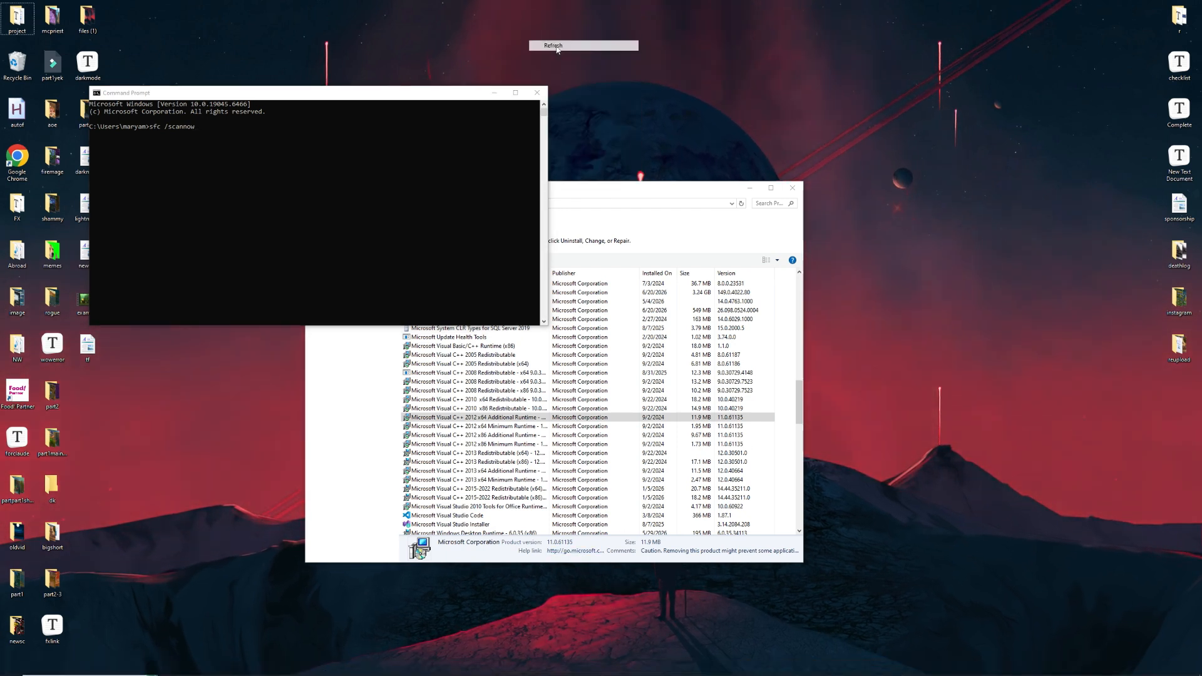